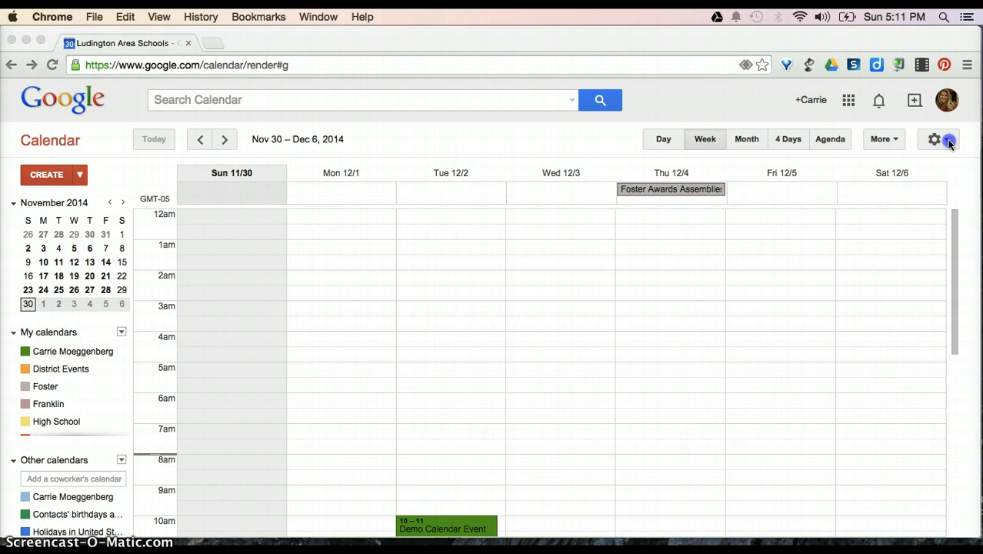
Step: Open the calendar settings and review the general options, from language and time zone through weekends, weather, invitations and keyboard shortcuts
{"action": "left_click", "coordinate": [948, 141]}
{"action": "left_click", "coordinate": [800, 259]}
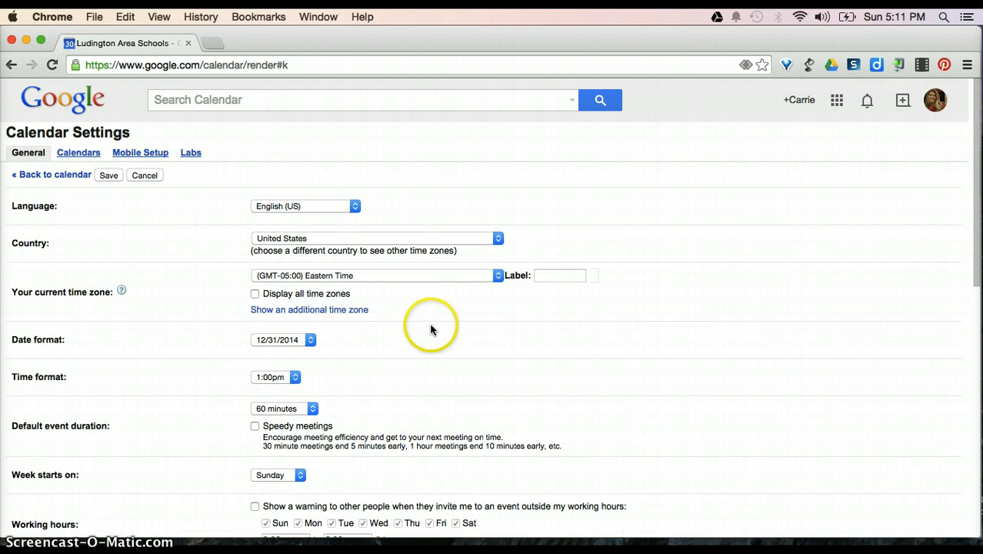
{"action": "scroll", "coordinate": [431, 329], "scroll_direction": "down", "scroll_amount": 3}
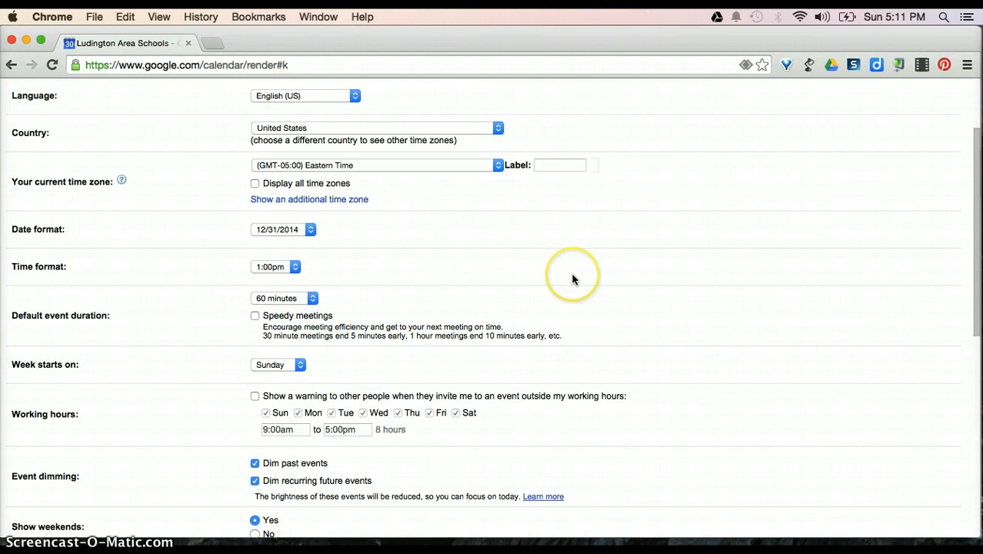
{"action": "scroll", "coordinate": [574, 280], "scroll_direction": "up", "scroll_amount": 1}
{"action": "scroll", "coordinate": [574, 280], "scroll_direction": "down", "scroll_amount": 2}
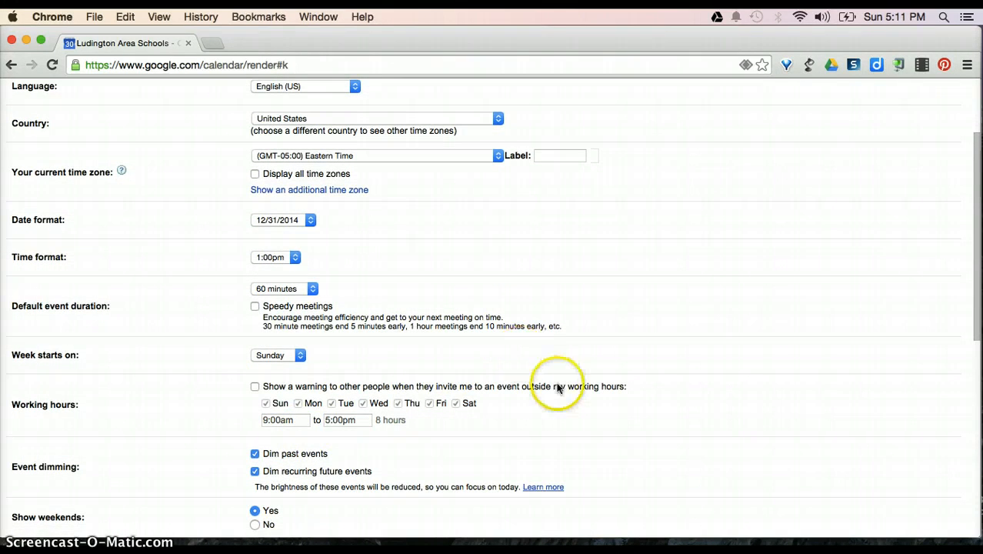
{"action": "scroll", "coordinate": [558, 387], "scroll_direction": "down", "scroll_amount": 4}
{"action": "scroll", "coordinate": [558, 387], "scroll_direction": "down", "scroll_amount": 1}
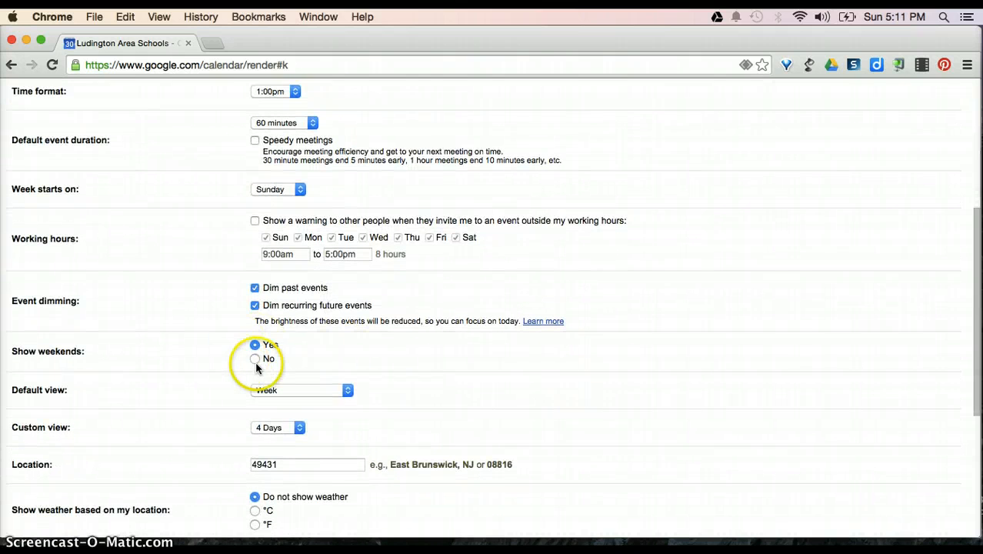
{"action": "scroll", "coordinate": [415, 375], "scroll_direction": "down", "scroll_amount": 7}
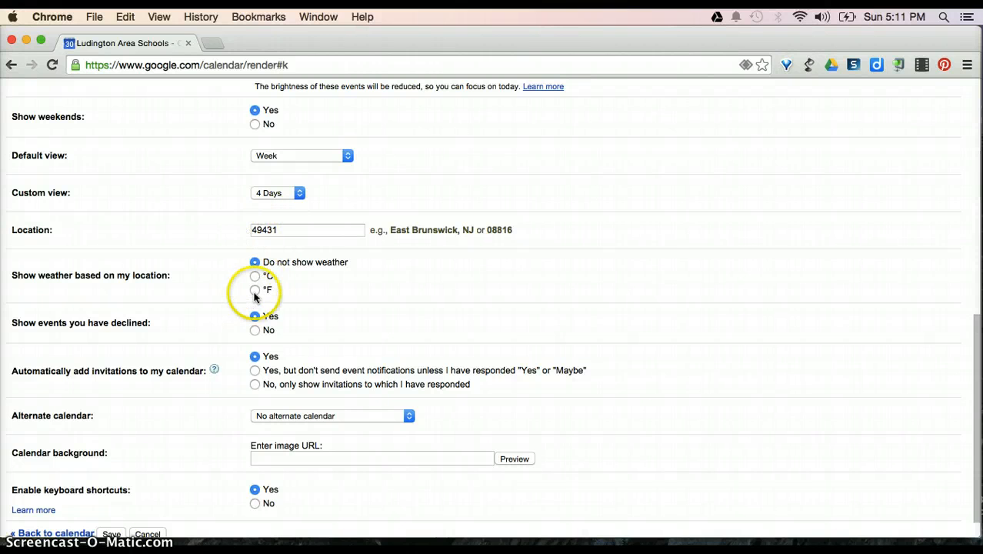
{"action": "scroll", "coordinate": [395, 289], "scroll_direction": "down", "scroll_amount": 1}
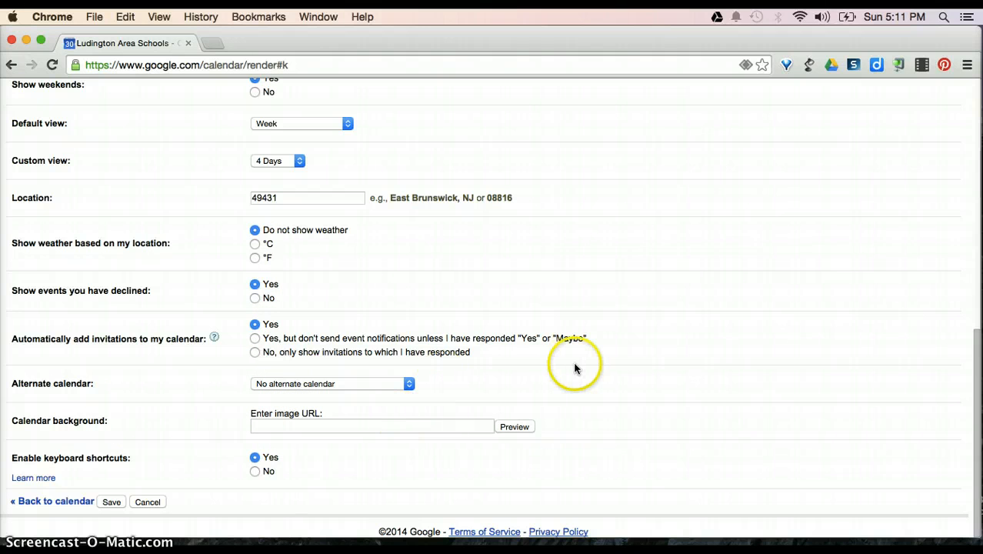
{"action": "scroll", "coordinate": [575, 369], "scroll_direction": "up", "scroll_amount": 10}
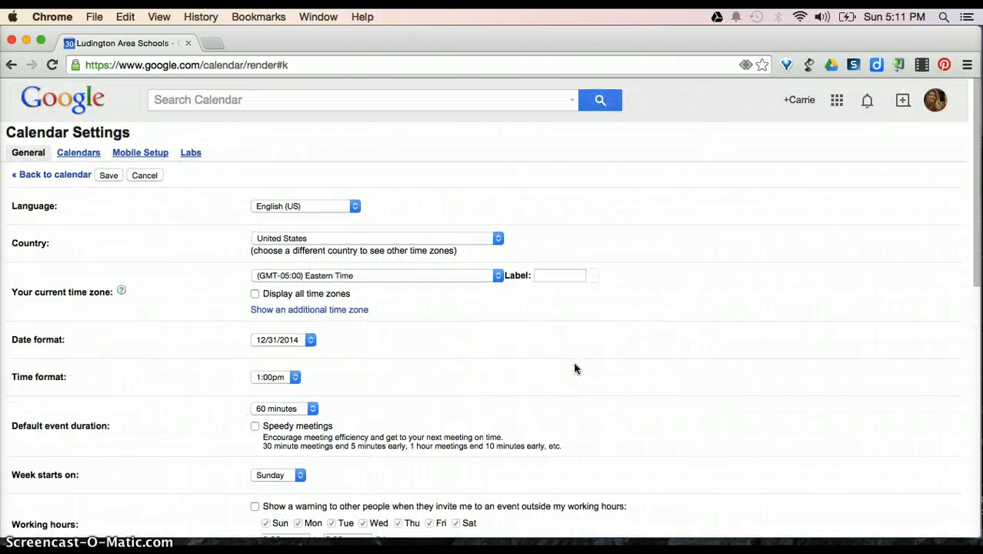
Step: Review the event notification settings of the primary personal calendar and return to the calendar
{"action": "left_click", "coordinate": [77, 154]}
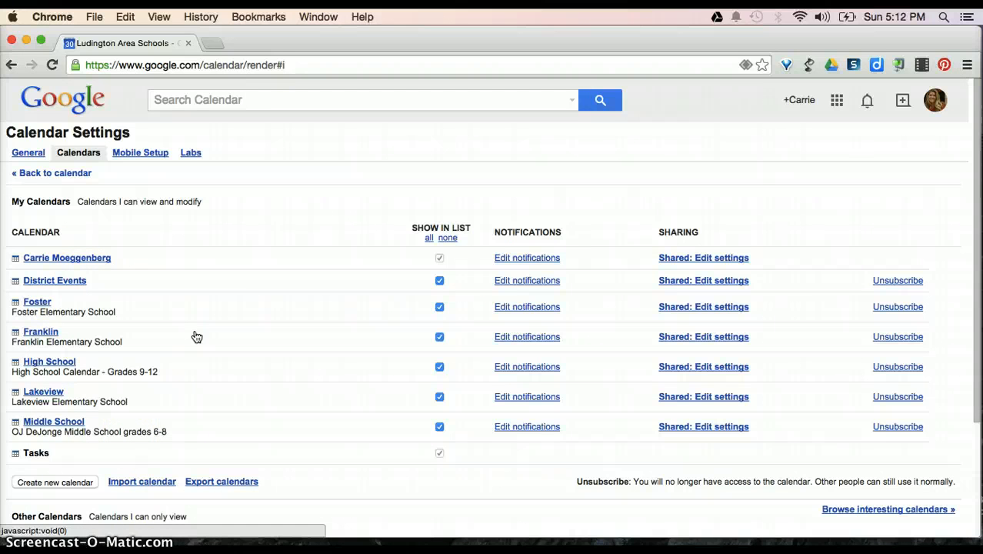
{"action": "left_click", "coordinate": [535, 262]}
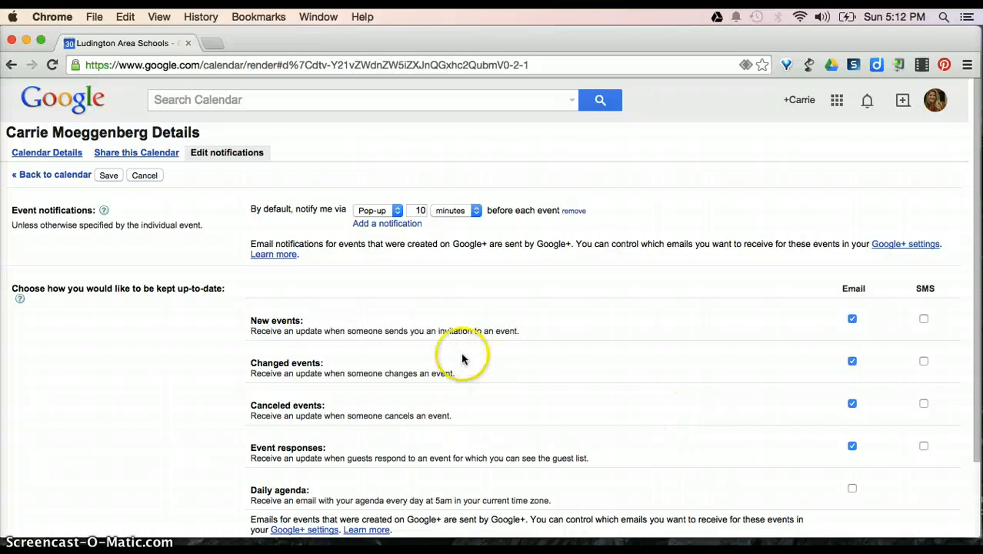
{"action": "left_click", "coordinate": [45, 176]}
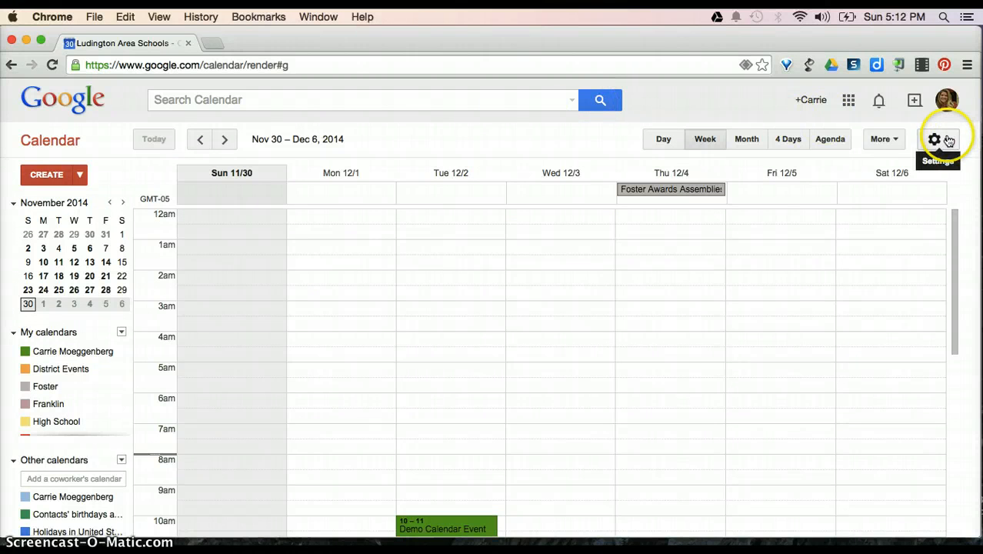
Step: Open the sharing settings of the primary personal calendar from the list of calendars in the settings
{"action": "left_click", "coordinate": [948, 141]}
{"action": "left_click", "coordinate": [799, 259]}
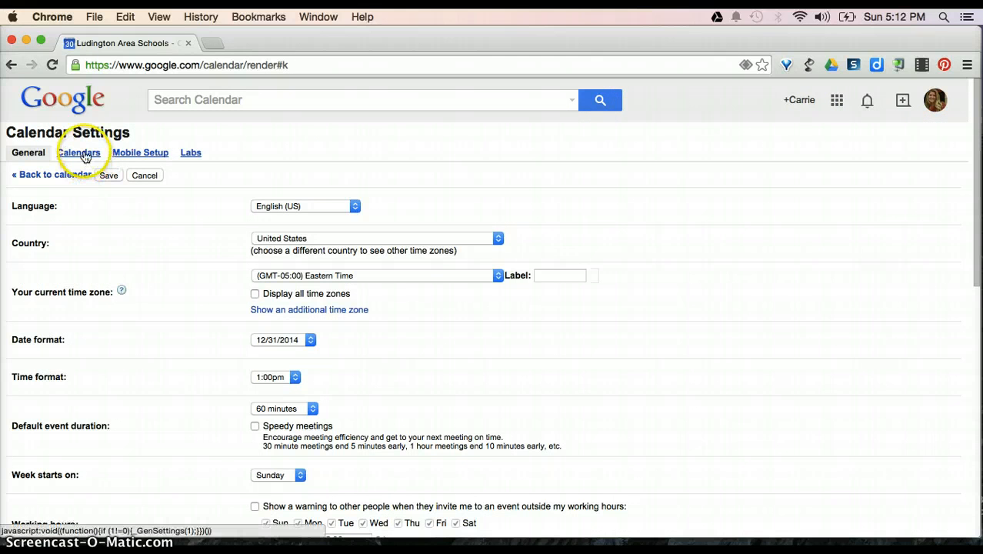
{"action": "left_click", "coordinate": [85, 154]}
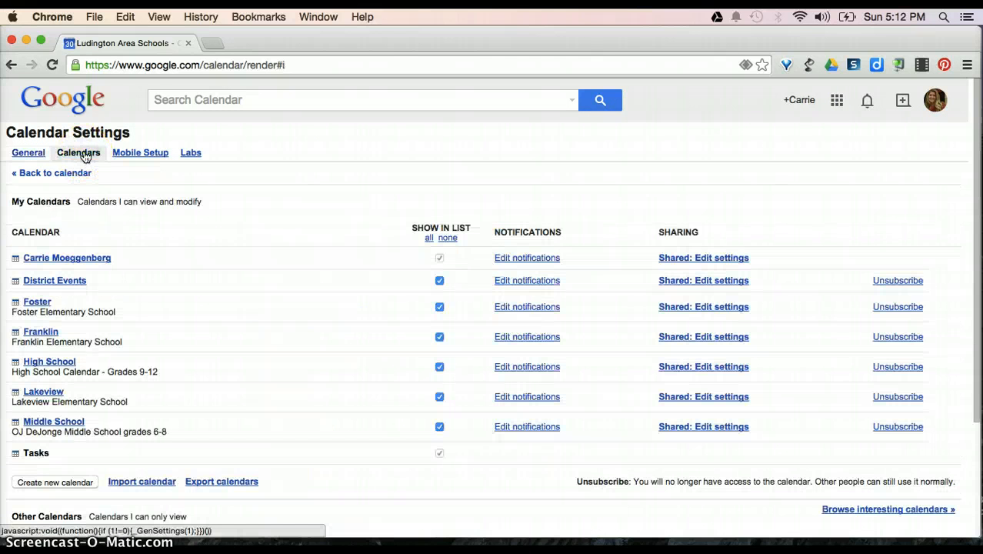
{"action": "left_click", "coordinate": [707, 263]}
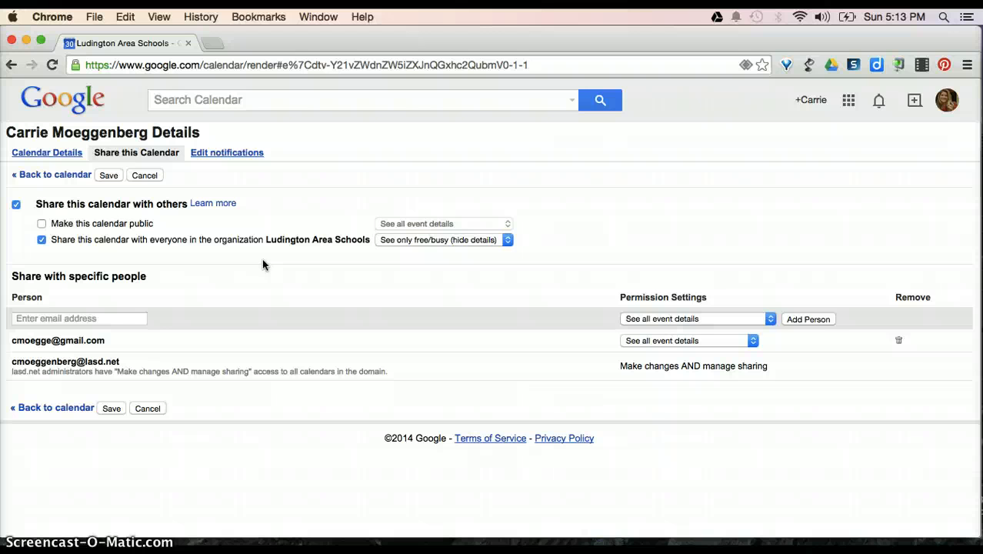
Step: Inspect the sharing option and the permission levels offered for the personal Gmail contact, leave them as they are, and return to the calendar
{"action": "left_click", "coordinate": [15, 205]}
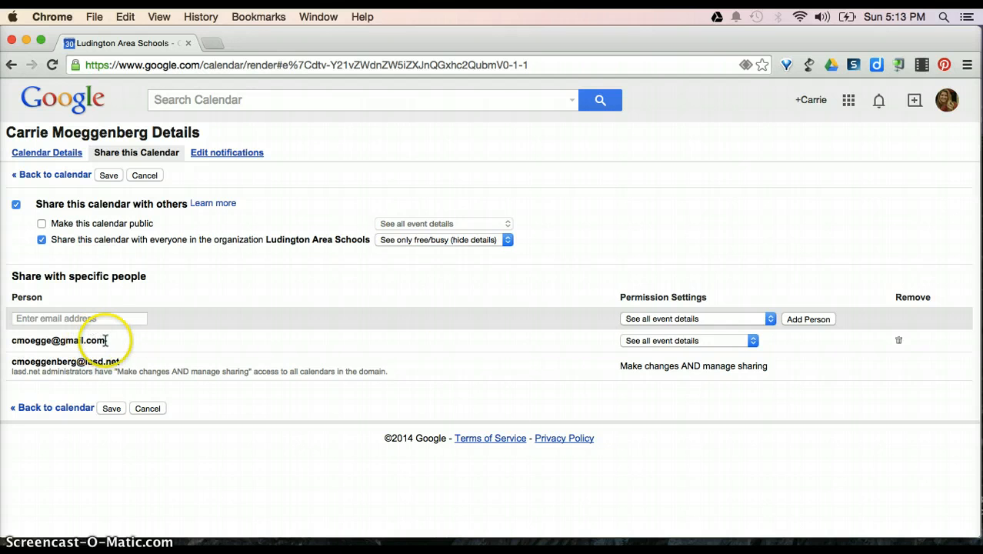
{"action": "left_click", "coordinate": [753, 340]}
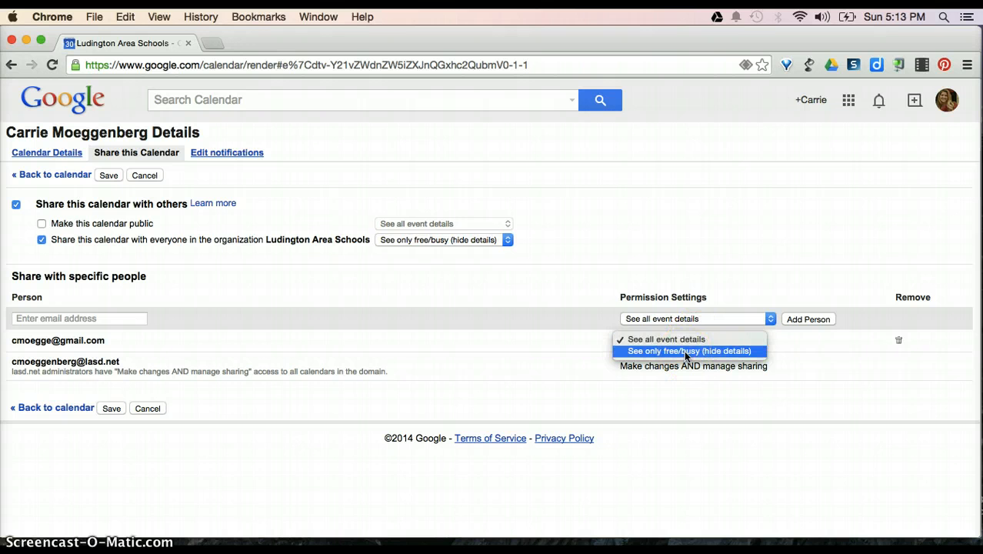
{"action": "left_click", "coordinate": [577, 308]}
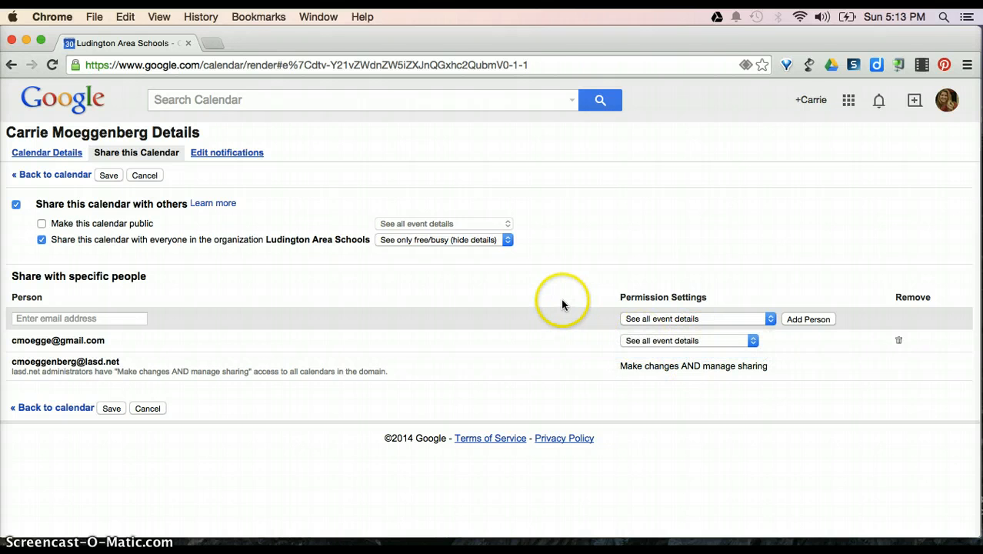
{"action": "left_click", "coordinate": [41, 409]}
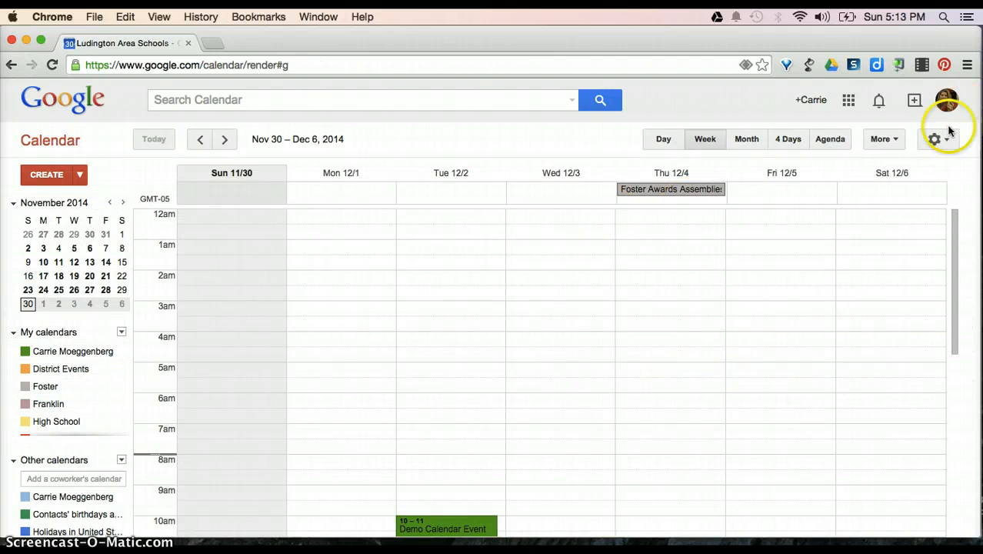
Step: Look through the list of own and other calendars in the settings and open the primary personal calendar's details
{"action": "left_click", "coordinate": [939, 138]}
{"action": "left_click", "coordinate": [802, 259]}
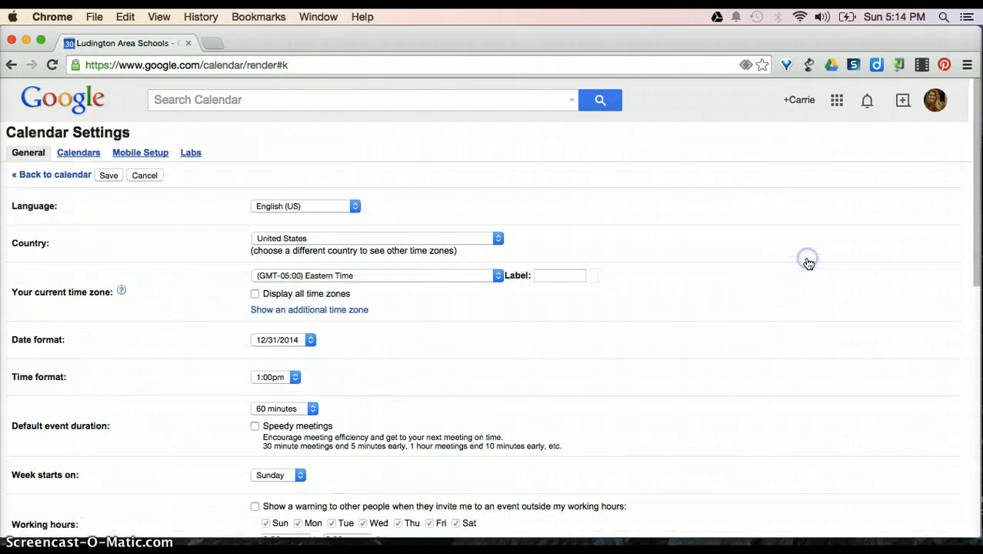
{"action": "left_click", "coordinate": [85, 154]}
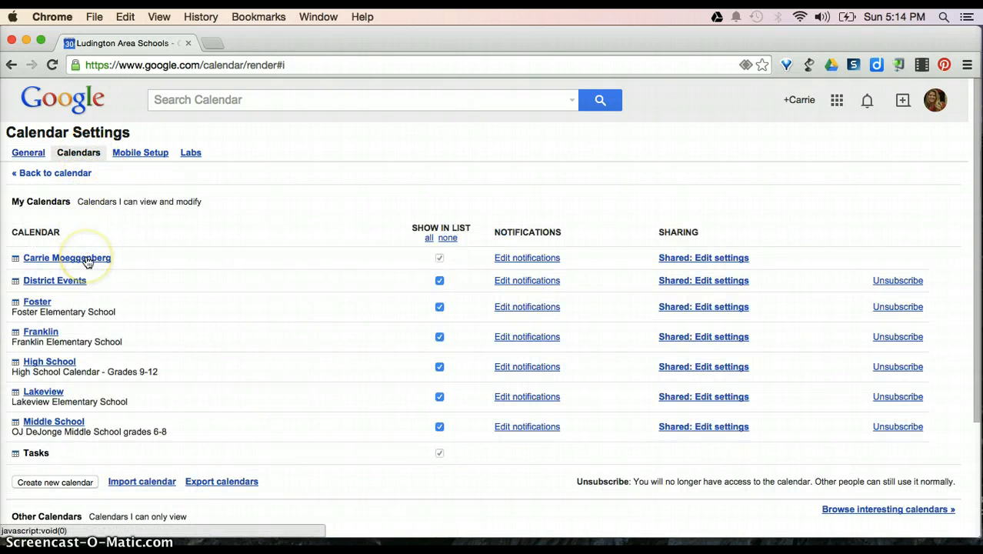
{"action": "left_click", "coordinate": [88, 262]}
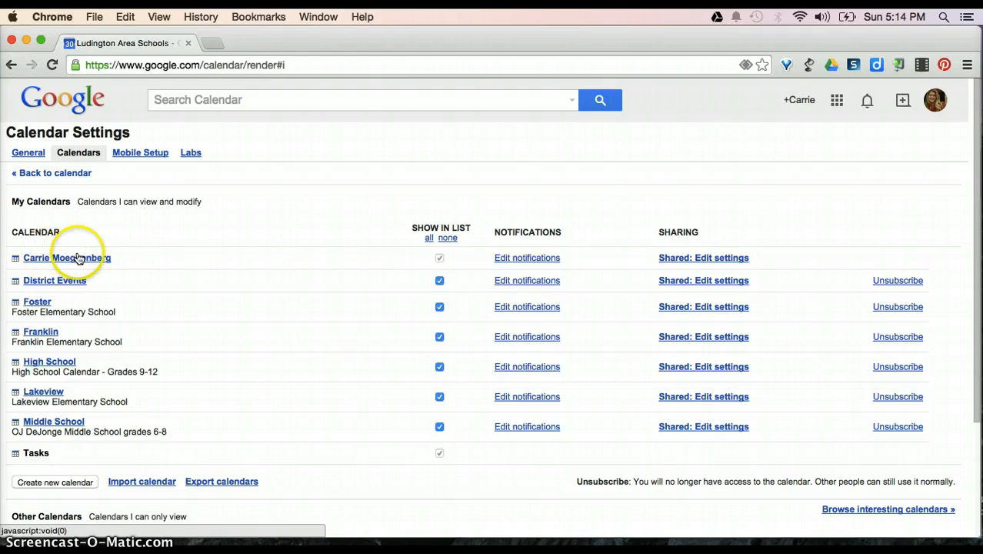
{"action": "scroll", "coordinate": [183, 287], "scroll_direction": "down", "scroll_amount": 5}
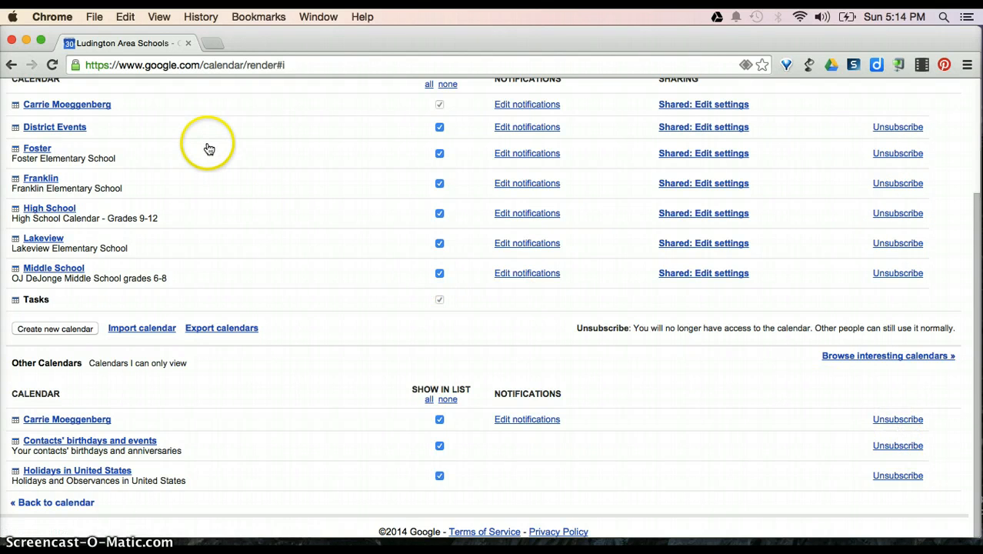
{"action": "scroll", "coordinate": [208, 148], "scroll_direction": "up", "scroll_amount": 2}
{"action": "scroll", "coordinate": [207, 148], "scroll_direction": "up", "scroll_amount": 1}
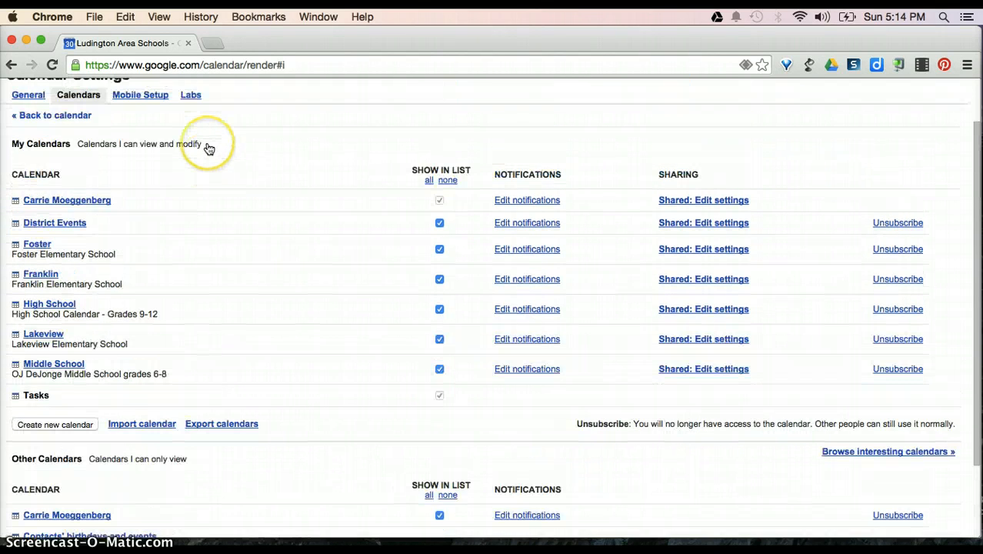
{"action": "left_click", "coordinate": [81, 202]}
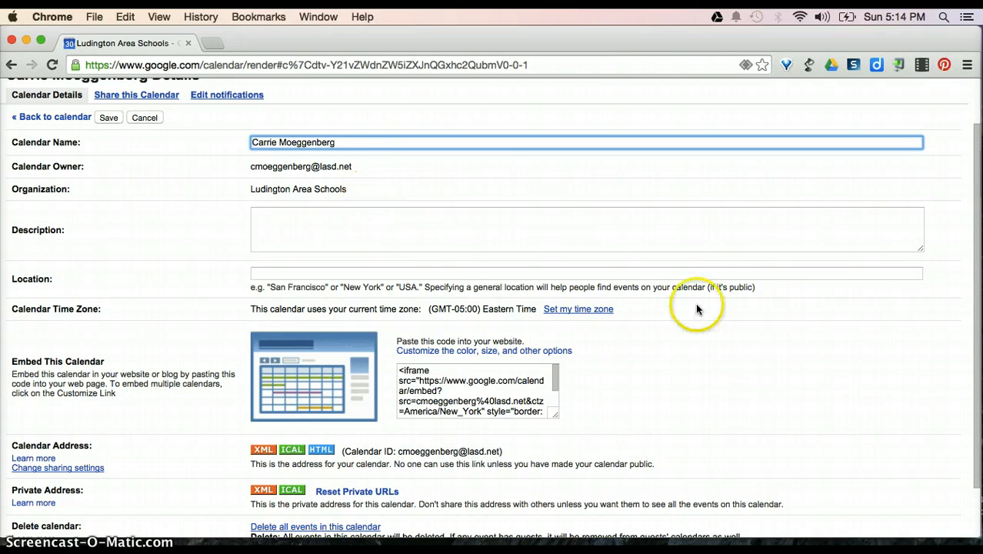
Step: Select the entire iframe embed code in the calendar's details
{"action": "scroll", "coordinate": [697, 309], "scroll_direction": "down", "scroll_amount": 2}
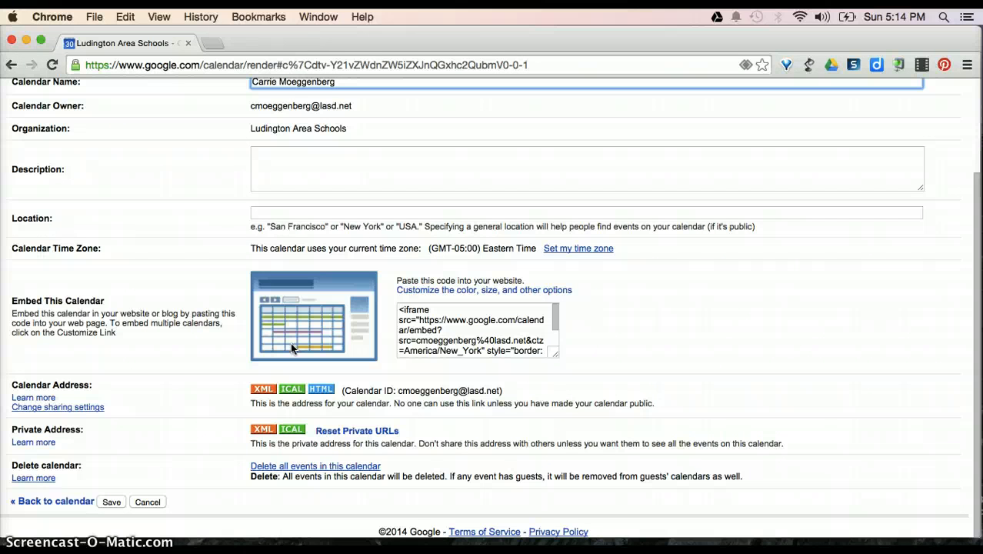
{"action": "left_click", "coordinate": [399, 309]}
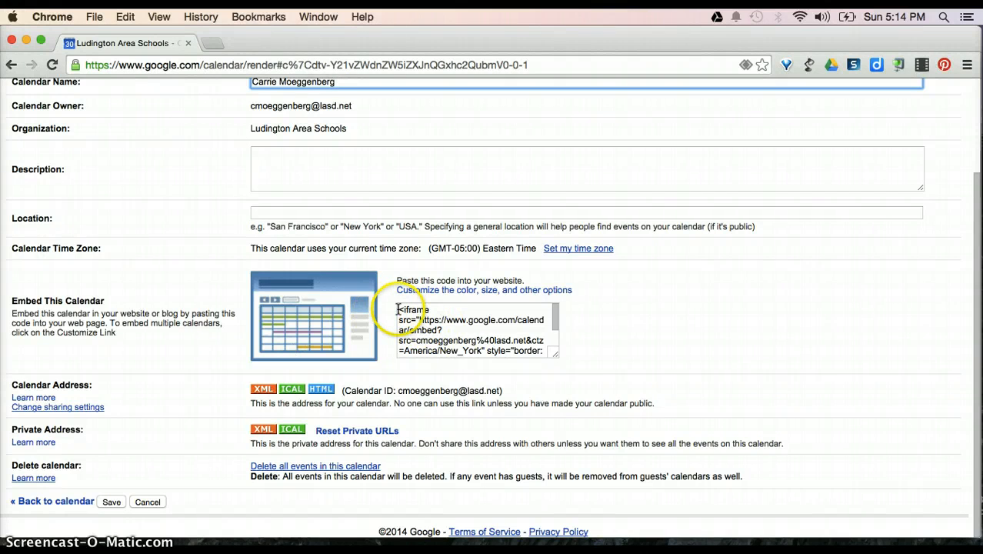
{"action": "left_click_drag", "start_coordinate": [399, 309], "coordinate": [499, 355]}
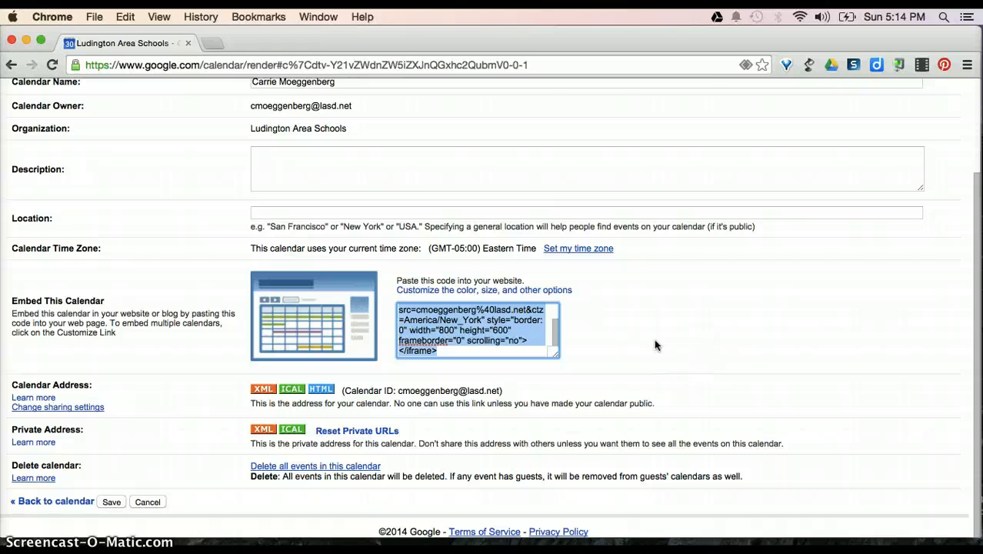
Step: Open the embed customization page for color, size and other options and look over its settings and month preview
{"action": "left_click", "coordinate": [450, 292]}
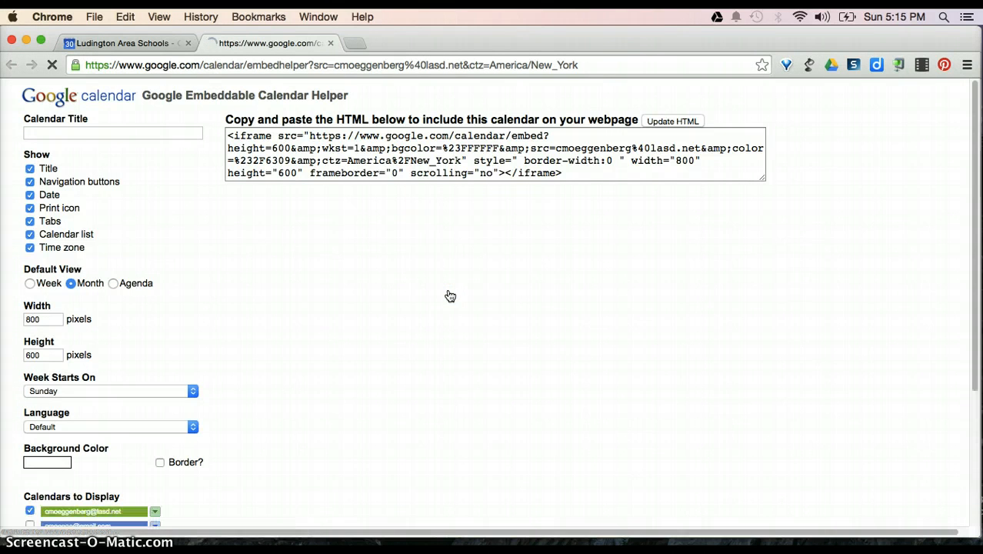
{"action": "left_click", "coordinate": [250, 179]}
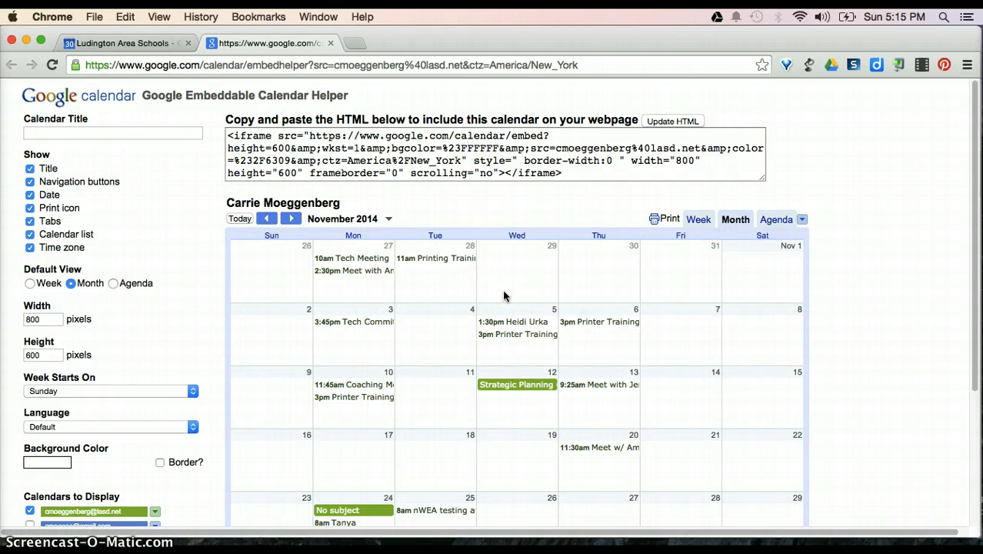
{"action": "left_click", "coordinate": [856, 302]}
{"action": "scroll", "coordinate": [854, 289], "scroll_direction": "down", "scroll_amount": 3}
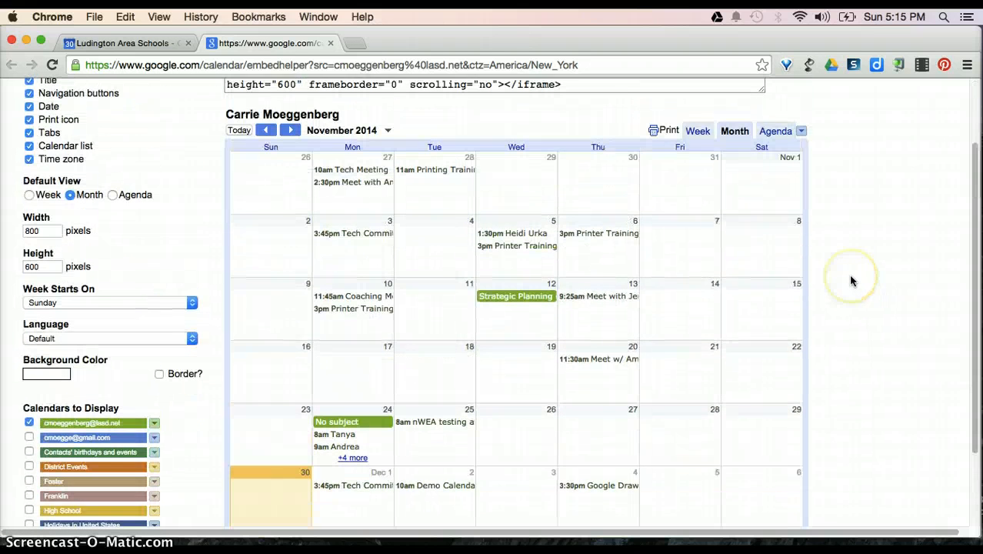
Step: Preview the embeddable calendar in Week and Agenda views, then close the customization page and return to the calendar details
{"action": "left_click", "coordinate": [697, 131]}
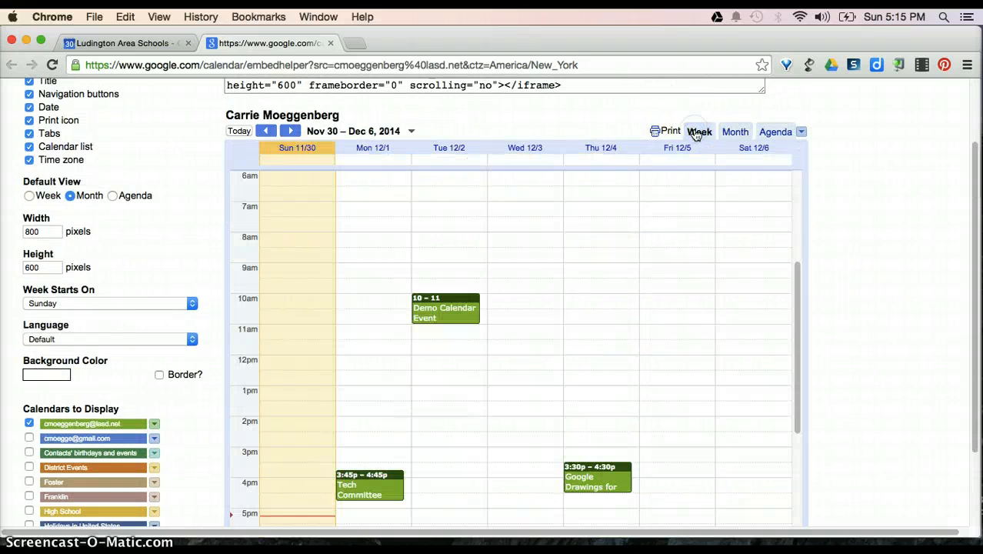
{"action": "left_click", "coordinate": [769, 132]}
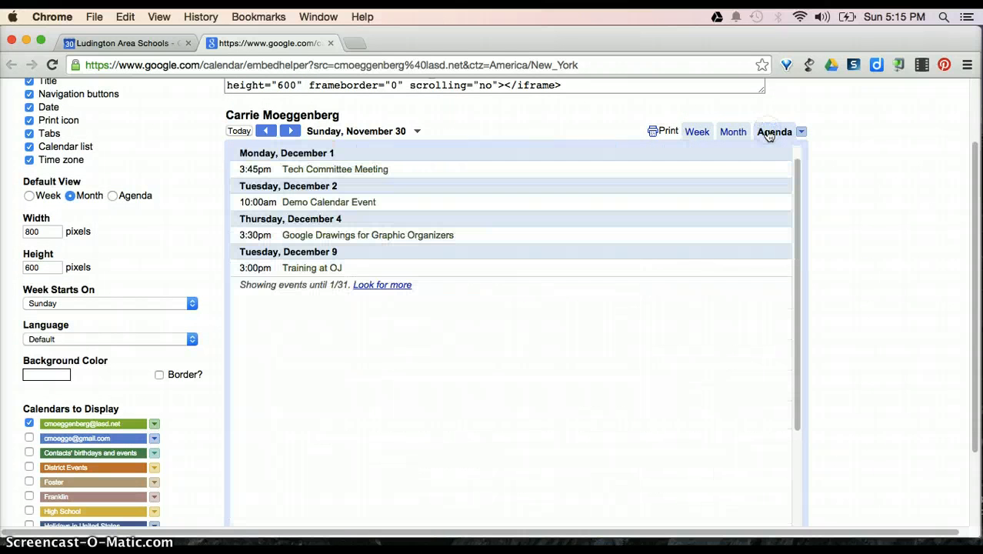
{"action": "left_click", "coordinate": [697, 131]}
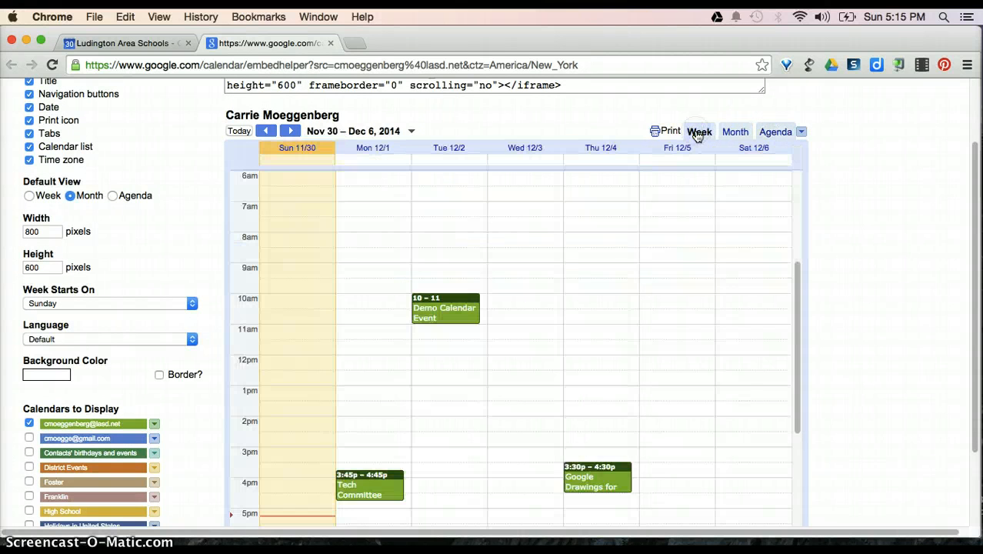
{"action": "left_click", "coordinate": [839, 171]}
{"action": "scroll", "coordinate": [837, 169], "scroll_direction": "up", "scroll_amount": 3}
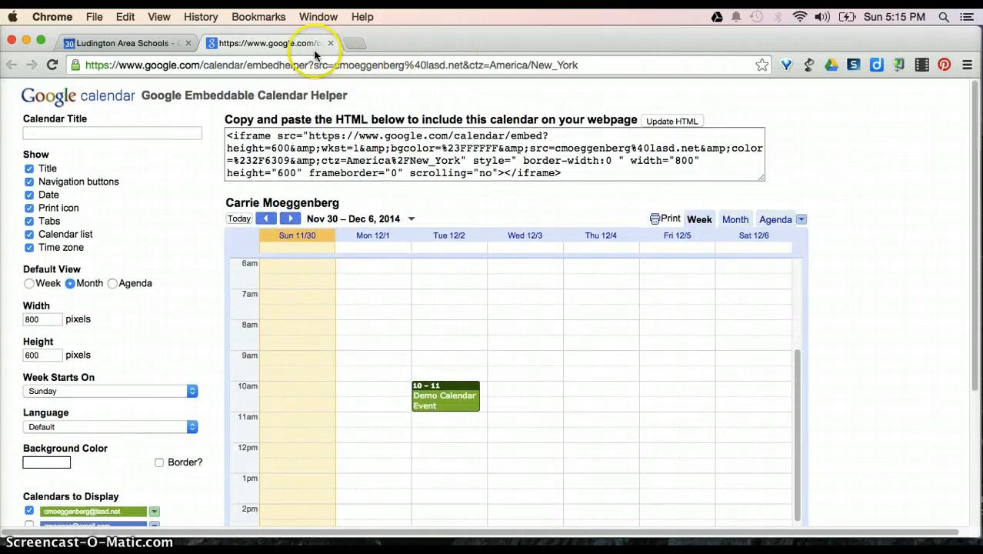
{"action": "left_click", "coordinate": [330, 43]}
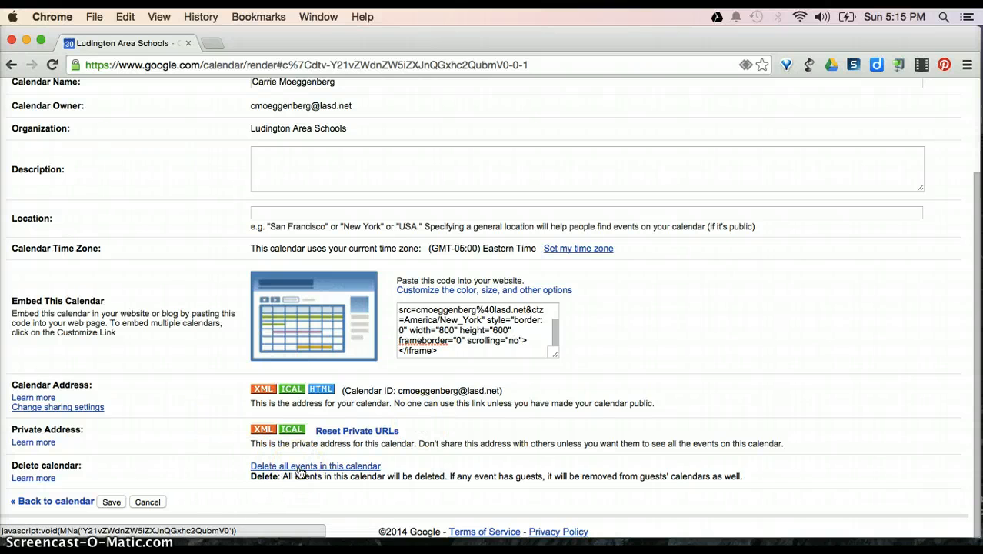
{"action": "scroll", "coordinate": [216, 393], "scroll_direction": "up", "scroll_amount": 3}
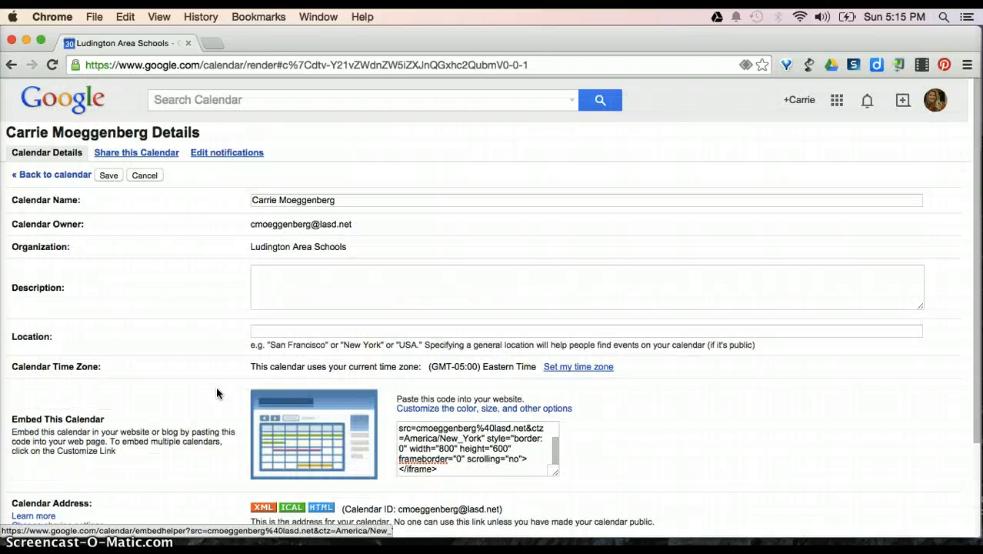
Step: Look over the address and deletion options in the calendar's details, and return to the main calendar
{"action": "scroll", "coordinate": [111, 377], "scroll_direction": "down", "scroll_amount": 3}
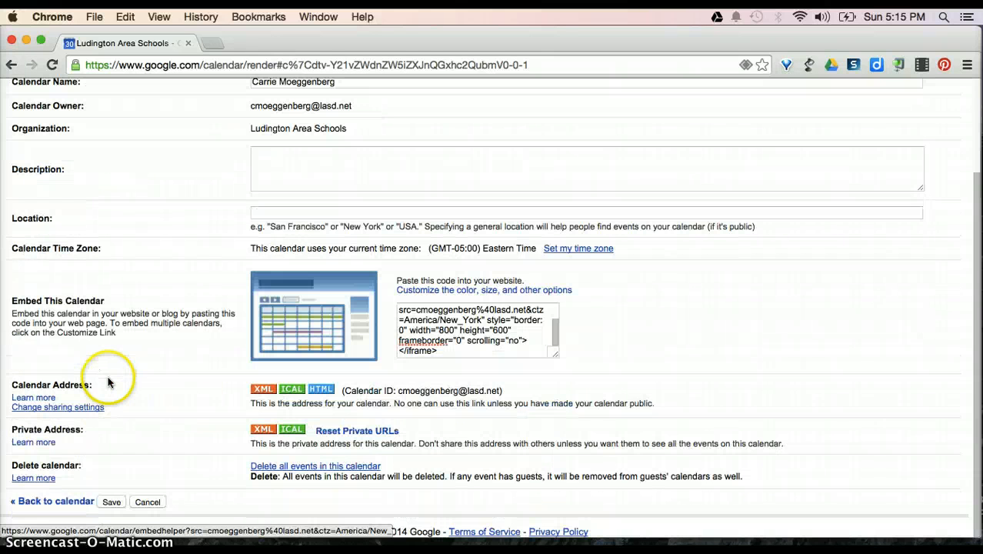
{"action": "left_click", "coordinate": [43, 502]}
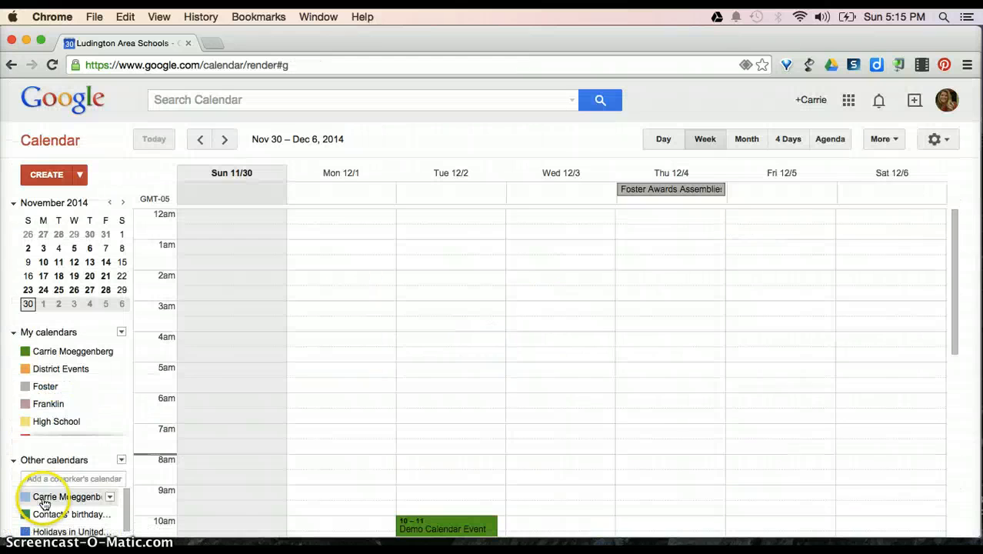
Step: Open the Mobile Setup page in the calendar settings and clear the phone number used for SMS notifications
{"action": "left_click", "coordinate": [946, 147]}
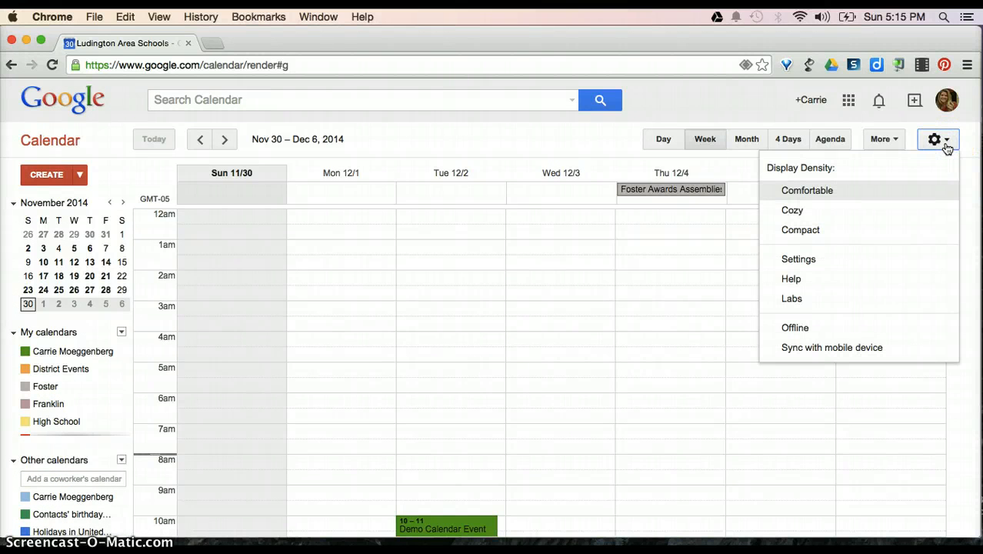
{"action": "left_click", "coordinate": [803, 259]}
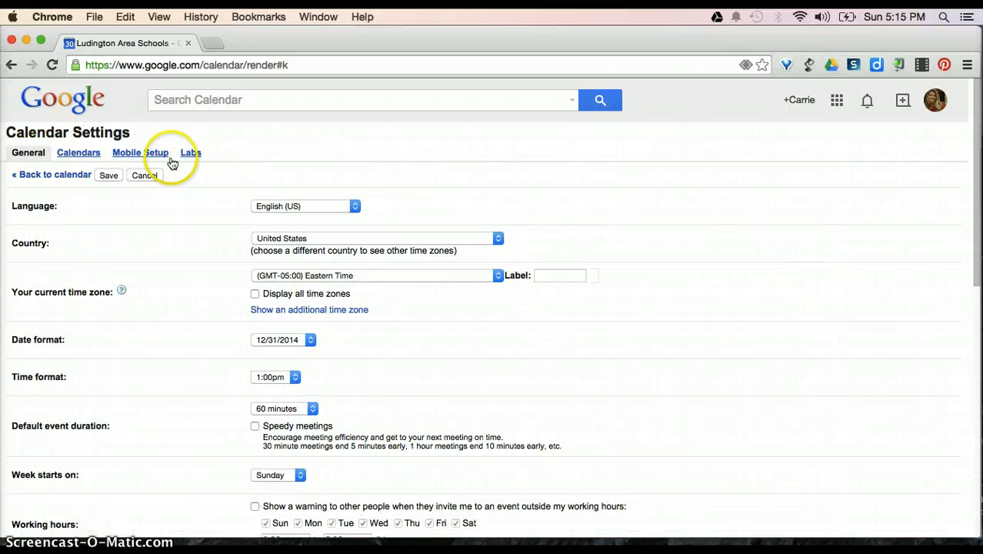
{"action": "left_click", "coordinate": [152, 157]}
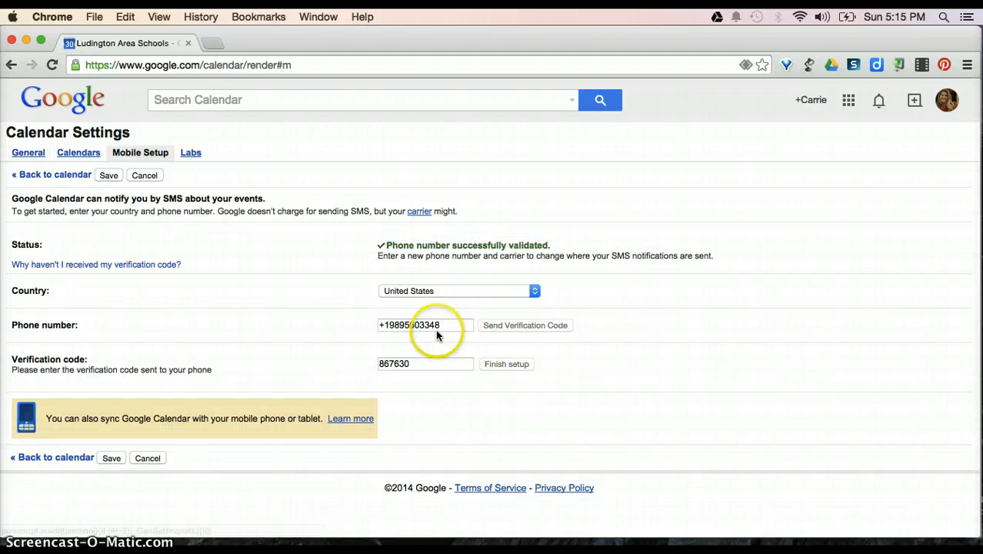
{"action": "left_click_drag", "start_coordinate": [441, 325], "coordinate": [351, 325]}
{"action": "key", "text": "BackSpace"}
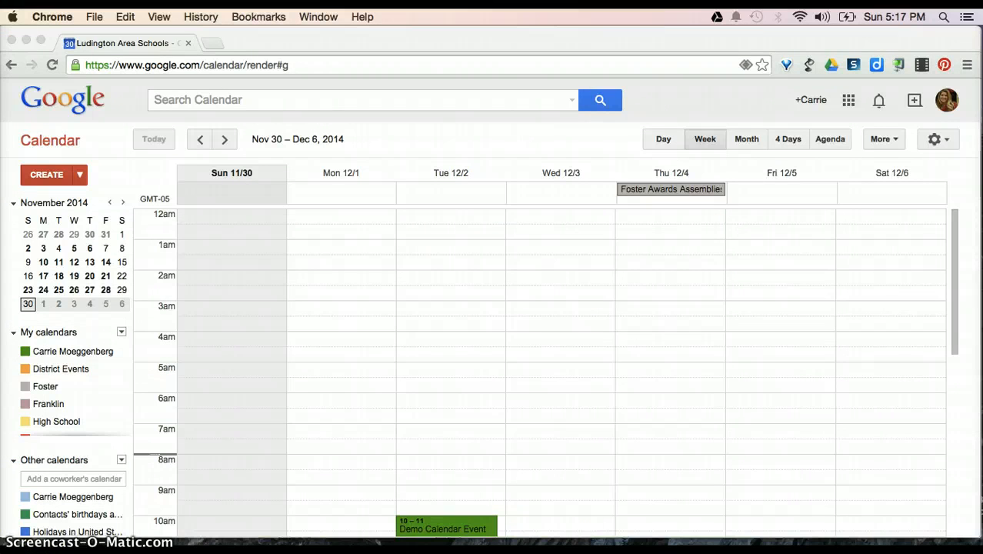
Step: Open the Labs page with the experimental features in the calendar settings
{"action": "left_click", "coordinate": [944, 140]}
{"action": "left_click", "coordinate": [950, 145]}
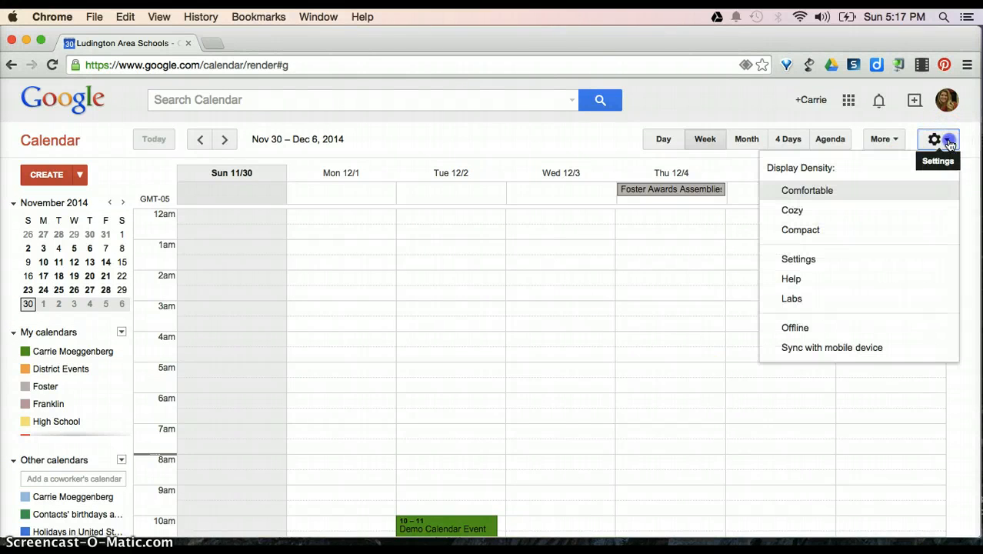
{"action": "left_click", "coordinate": [816, 261]}
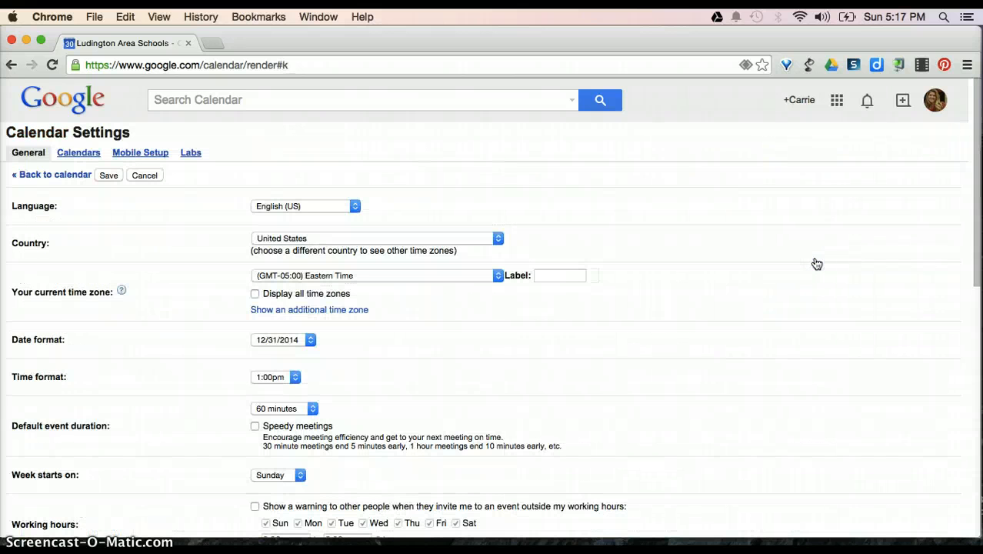
{"action": "left_click", "coordinate": [192, 154]}
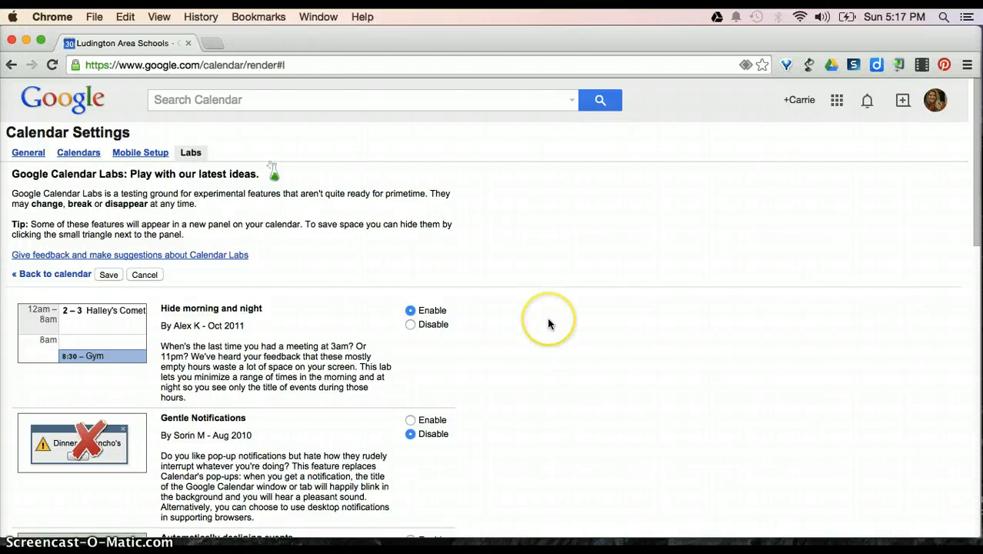
Step: Look through the whole list of Labs features, from Hide morning and night to World clock, and their Enable or Disable choices
{"action": "scroll", "coordinate": [549, 323], "scroll_direction": "down", "scroll_amount": 3}
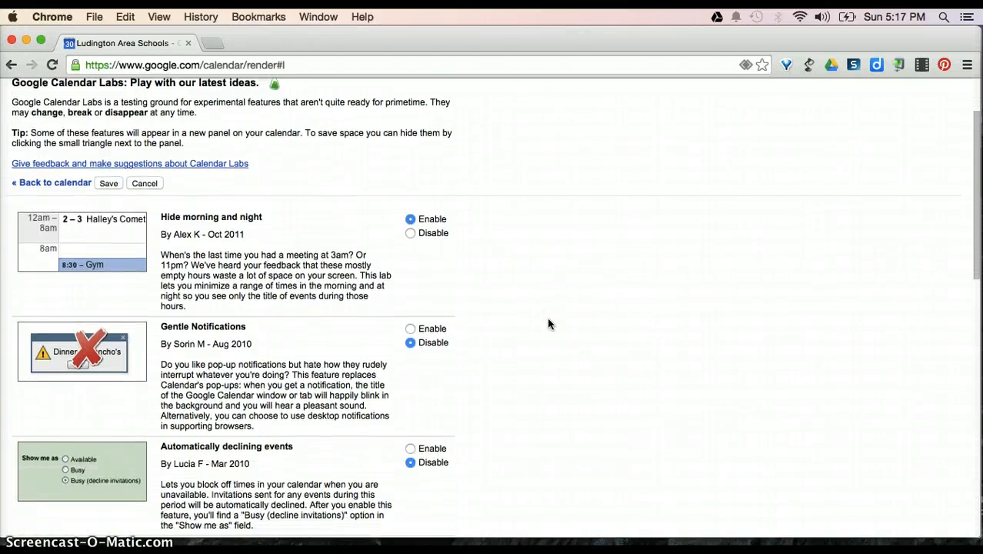
{"action": "scroll", "coordinate": [549, 324], "scroll_direction": "up", "scroll_amount": 1}
{"action": "scroll", "coordinate": [549, 324], "scroll_direction": "down", "scroll_amount": 3}
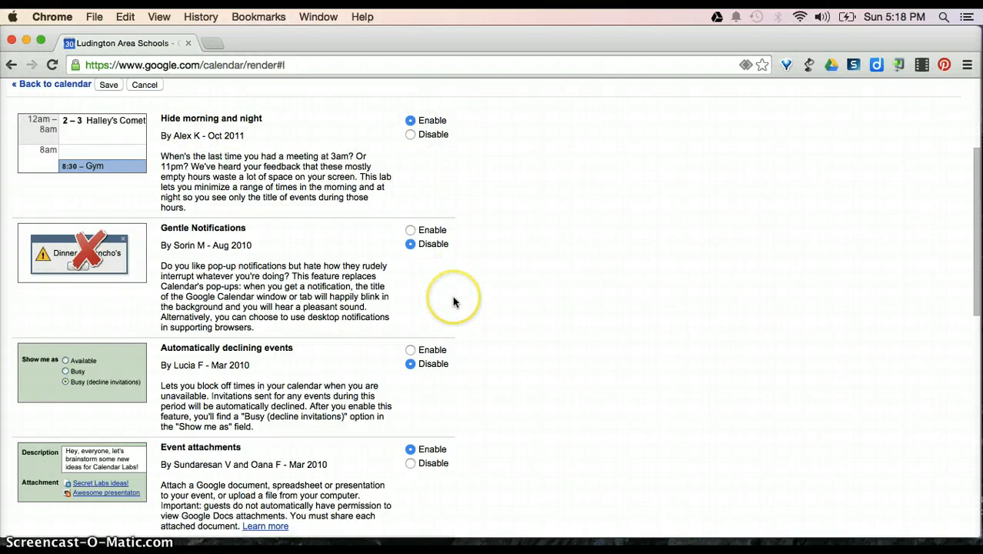
{"action": "scroll", "coordinate": [454, 303], "scroll_direction": "down", "scroll_amount": 3}
{"action": "scroll", "coordinate": [453, 303], "scroll_direction": "down", "scroll_amount": 10}
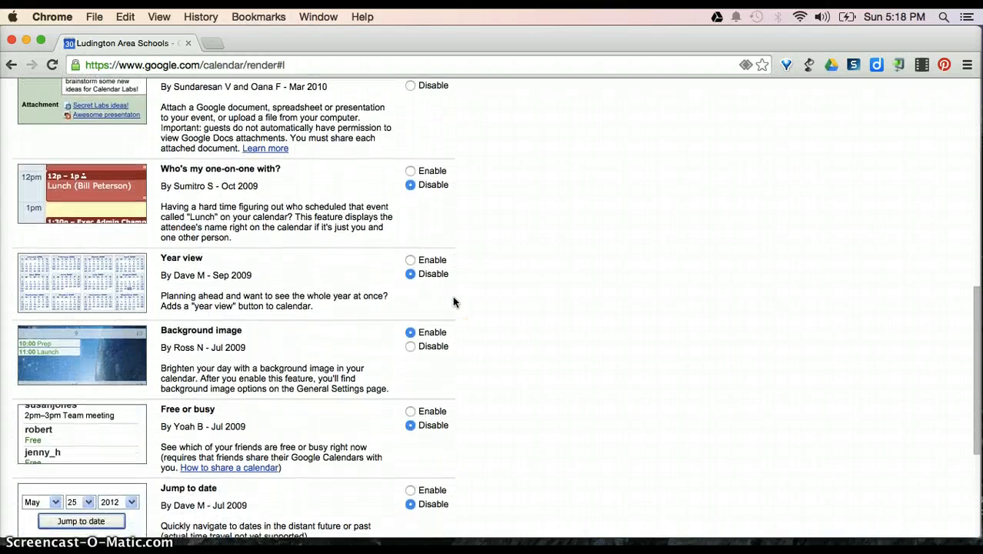
{"action": "scroll", "coordinate": [454, 301], "scroll_direction": "down", "scroll_amount": 1}
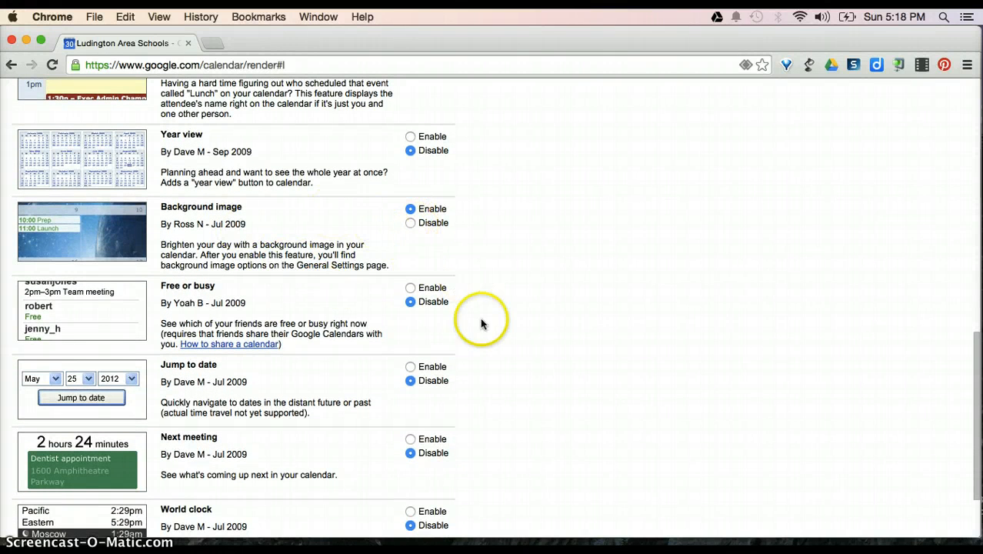
{"action": "scroll", "coordinate": [485, 344], "scroll_direction": "down", "scroll_amount": 3}
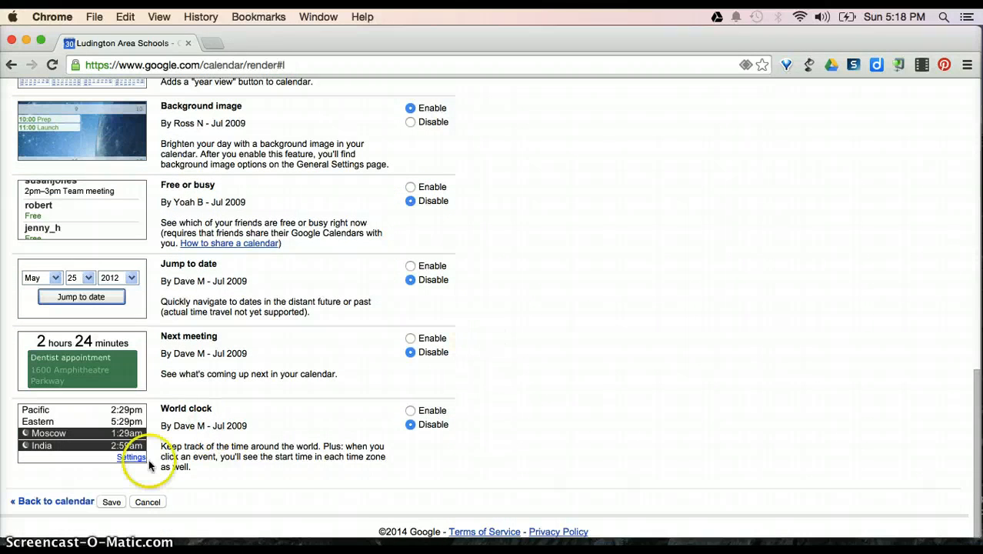
Step: Switch from Labs to the General settings and return to the main calendar
{"action": "scroll", "coordinate": [494, 323], "scroll_direction": "up", "scroll_amount": 15}
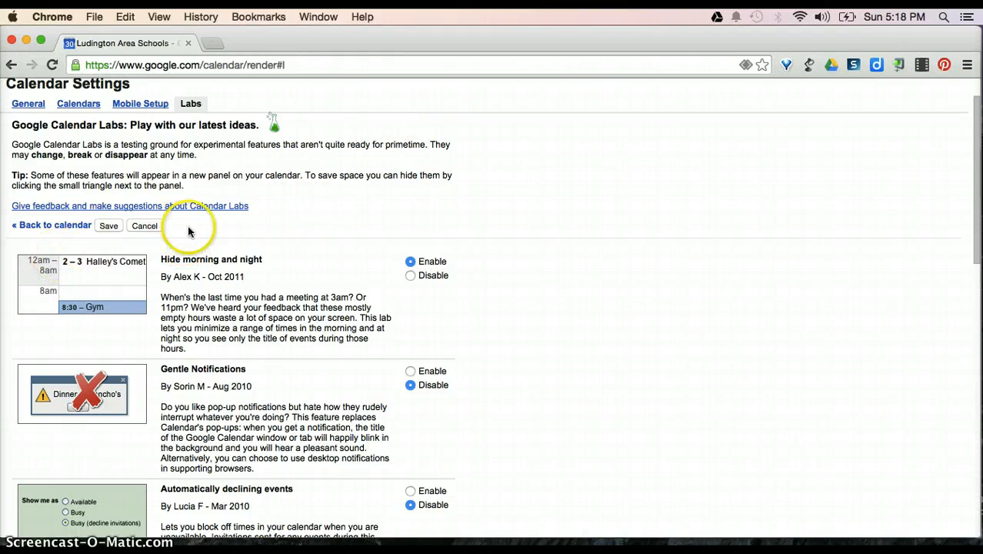
{"action": "left_click", "coordinate": [28, 104]}
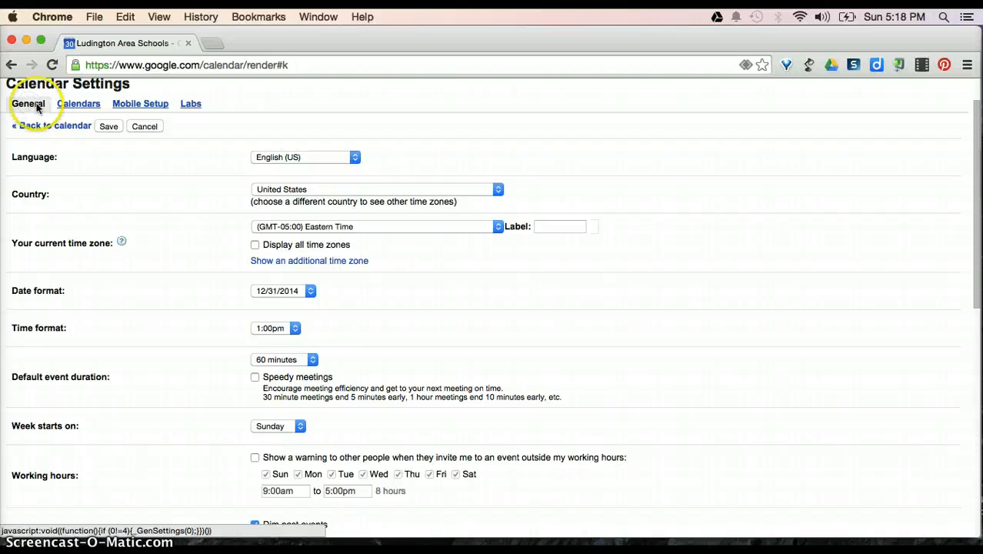
{"action": "left_click", "coordinate": [36, 126]}
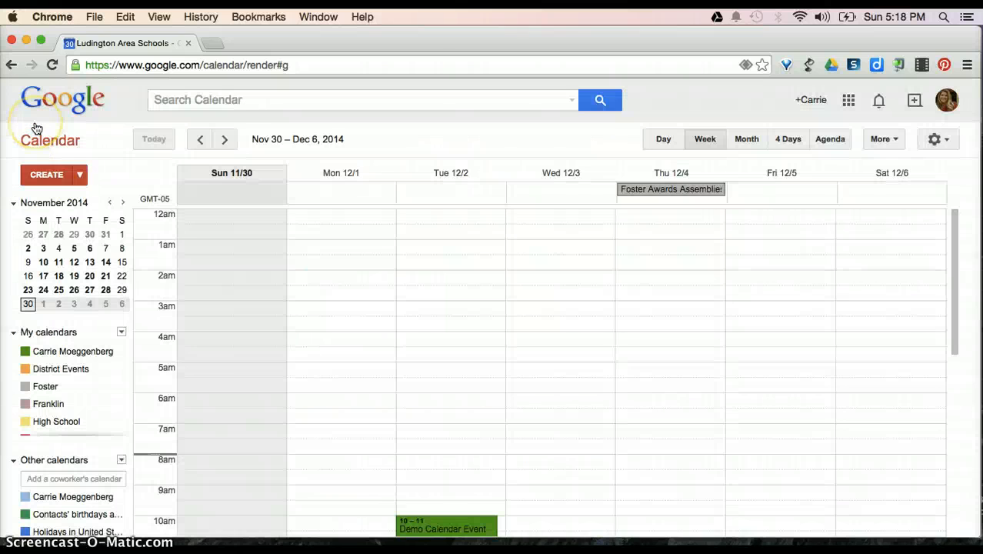